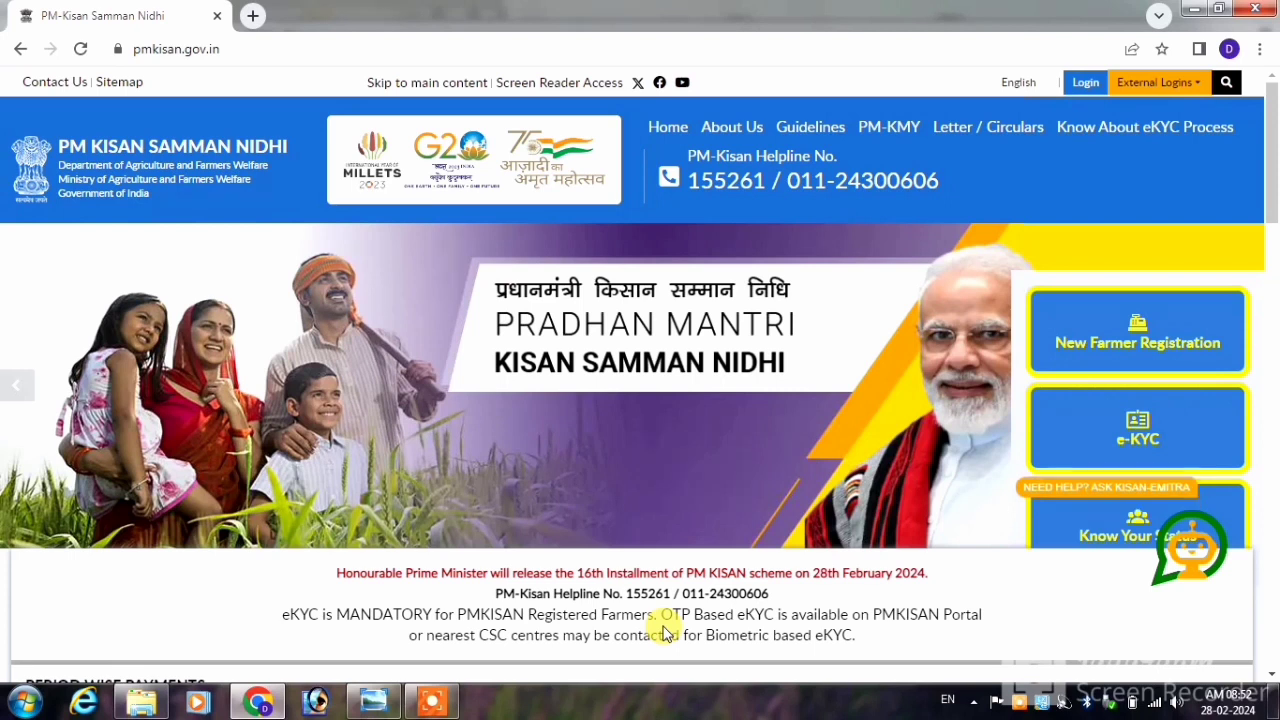
Search Google for "pfms" in a new tab and open the Track DBT Details page of the PFMS website
{"action": "left_click", "coordinate": [252, 18]}
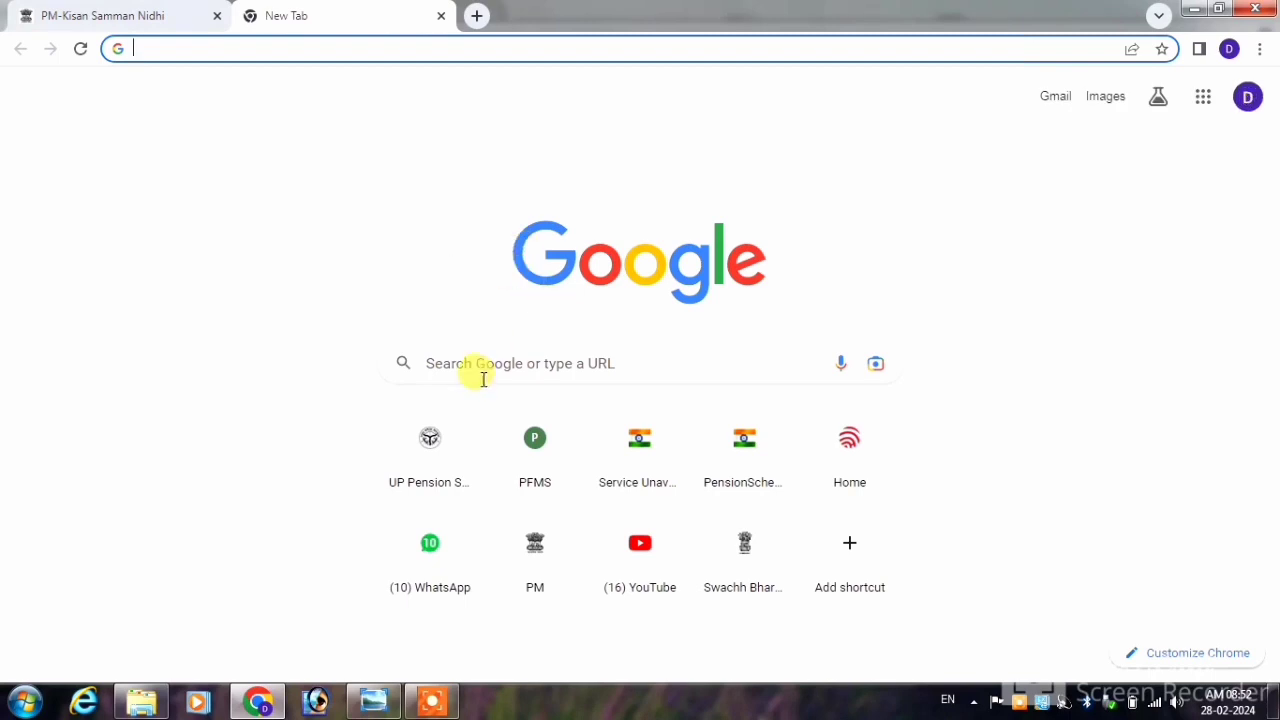
{"action": "left_click", "coordinate": [483, 366]}
{"action": "type", "text": "pfms"}
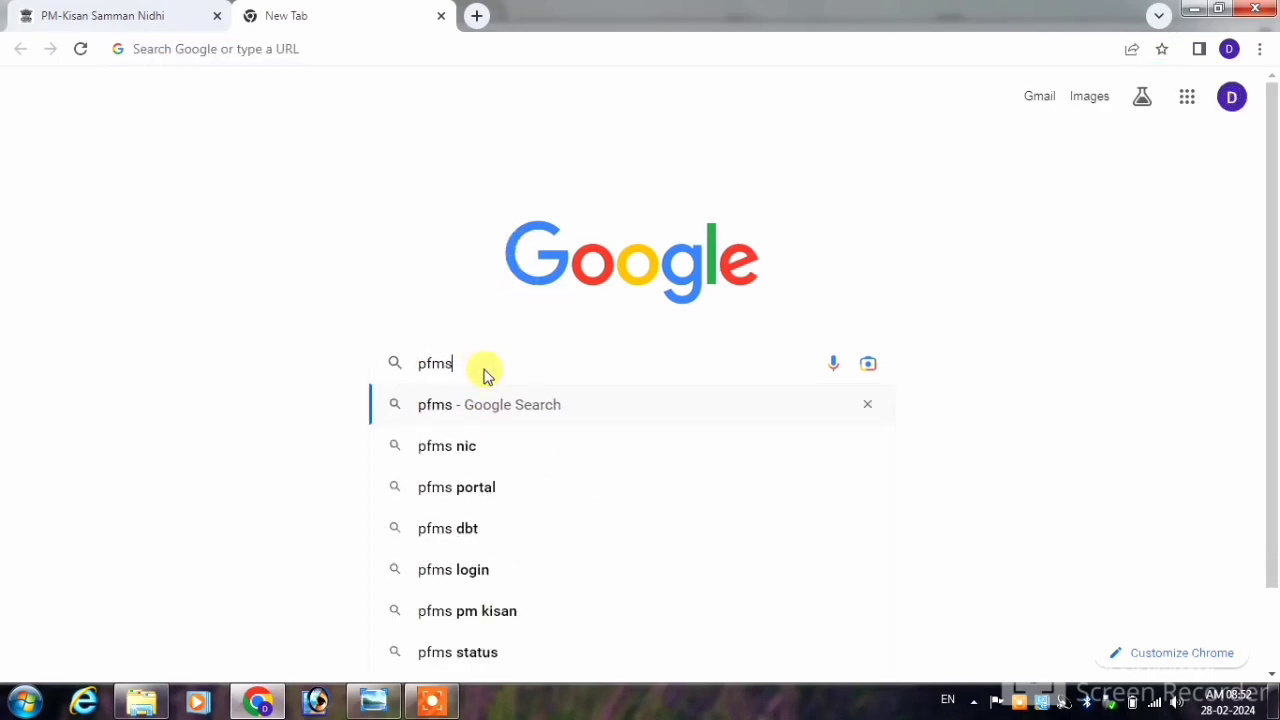
{"action": "key", "text": "Return"}
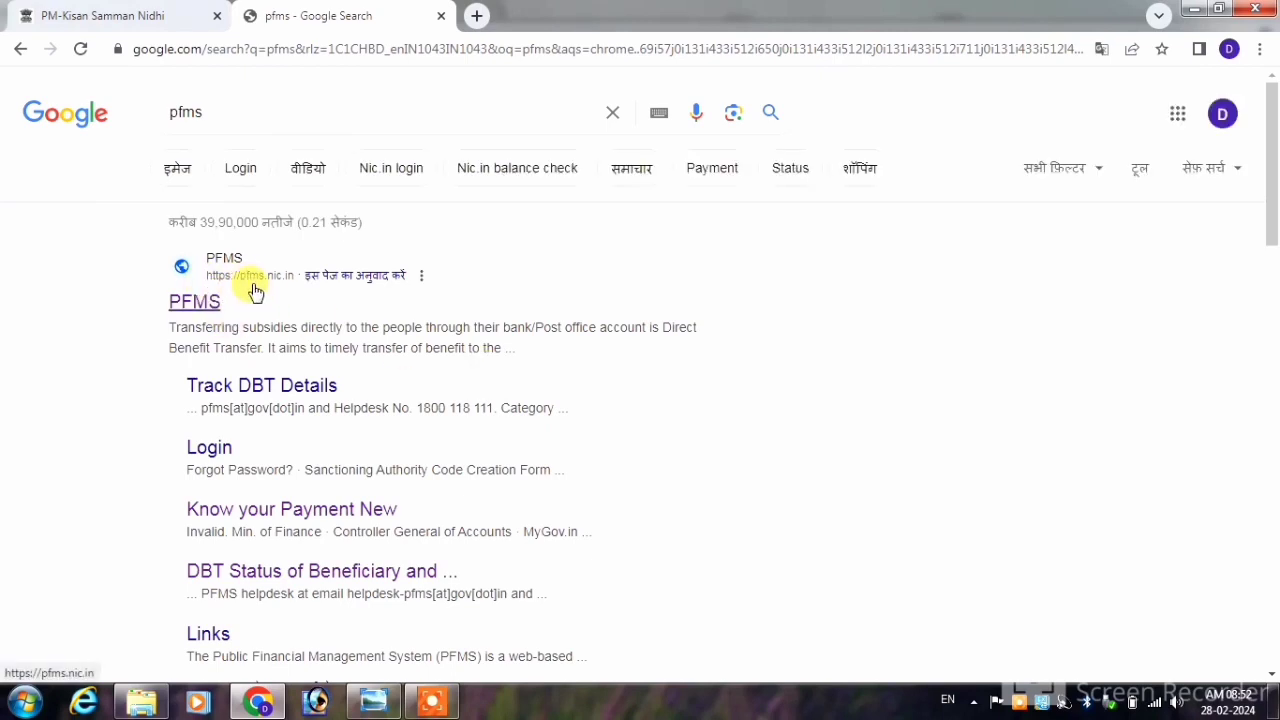
{"action": "left_click", "coordinate": [200, 303]}
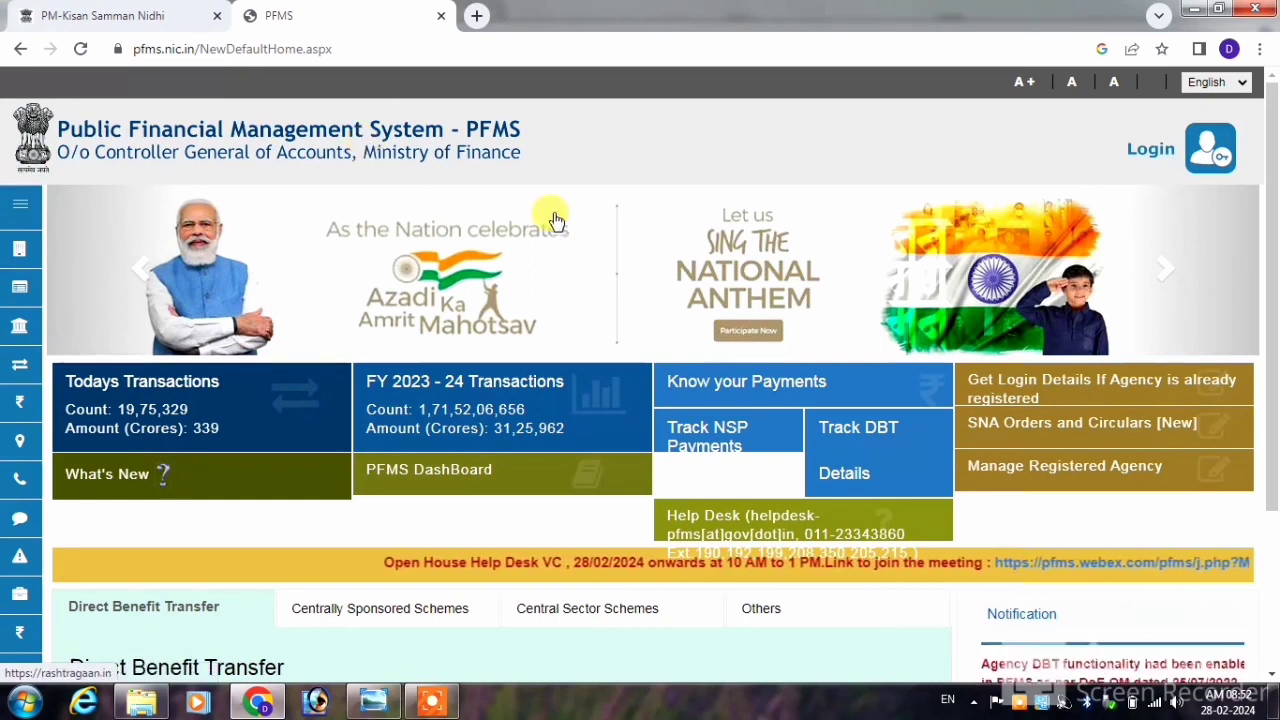
{"action": "left_click", "coordinate": [855, 437]}
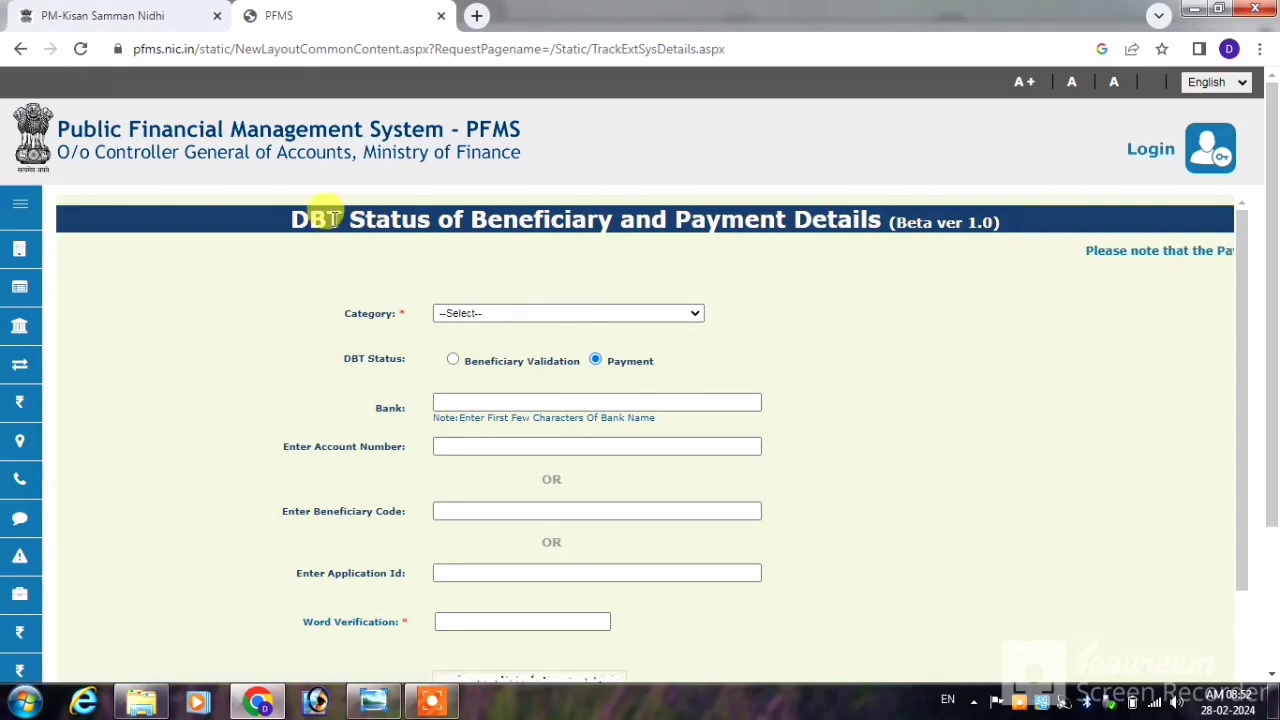
Set the category to PMKISAN and keep the DBT status on Payment
{"action": "left_click_drag", "start_coordinate": [298, 218], "coordinate": [596, 228]}
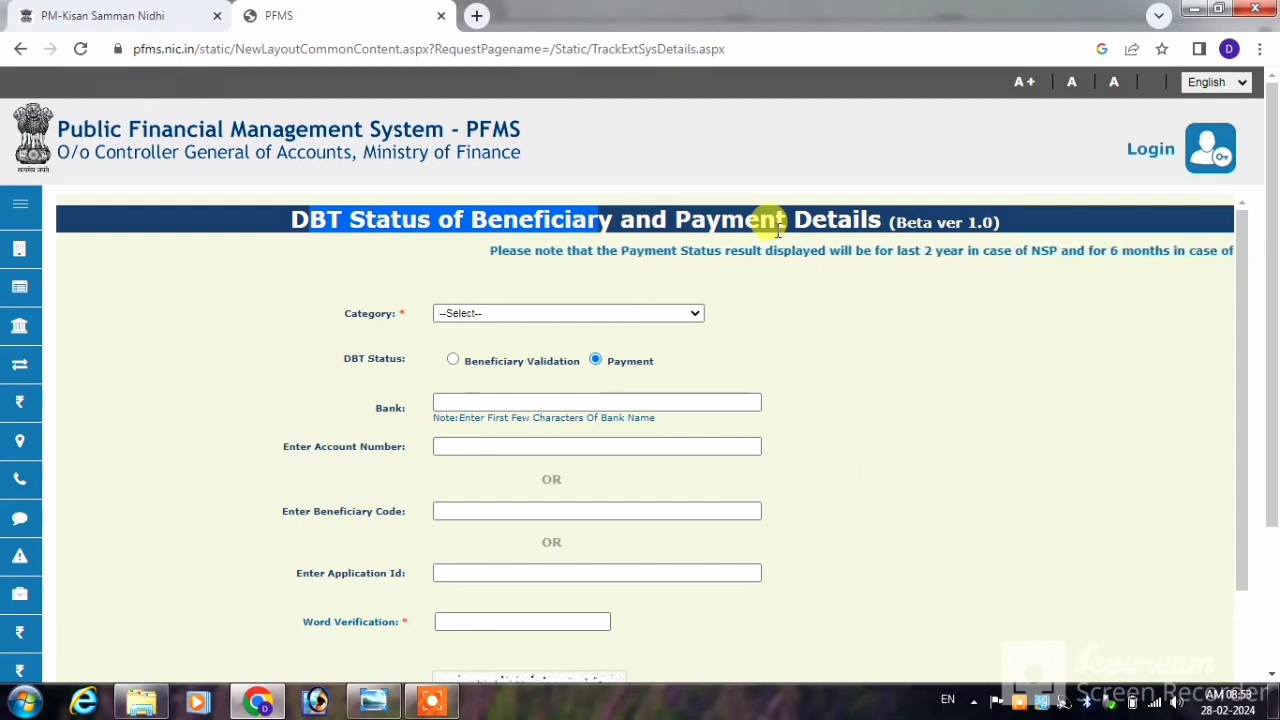
{"action": "left_click", "coordinate": [467, 277]}
{"action": "triple_click", "coordinate": [343, 321]}
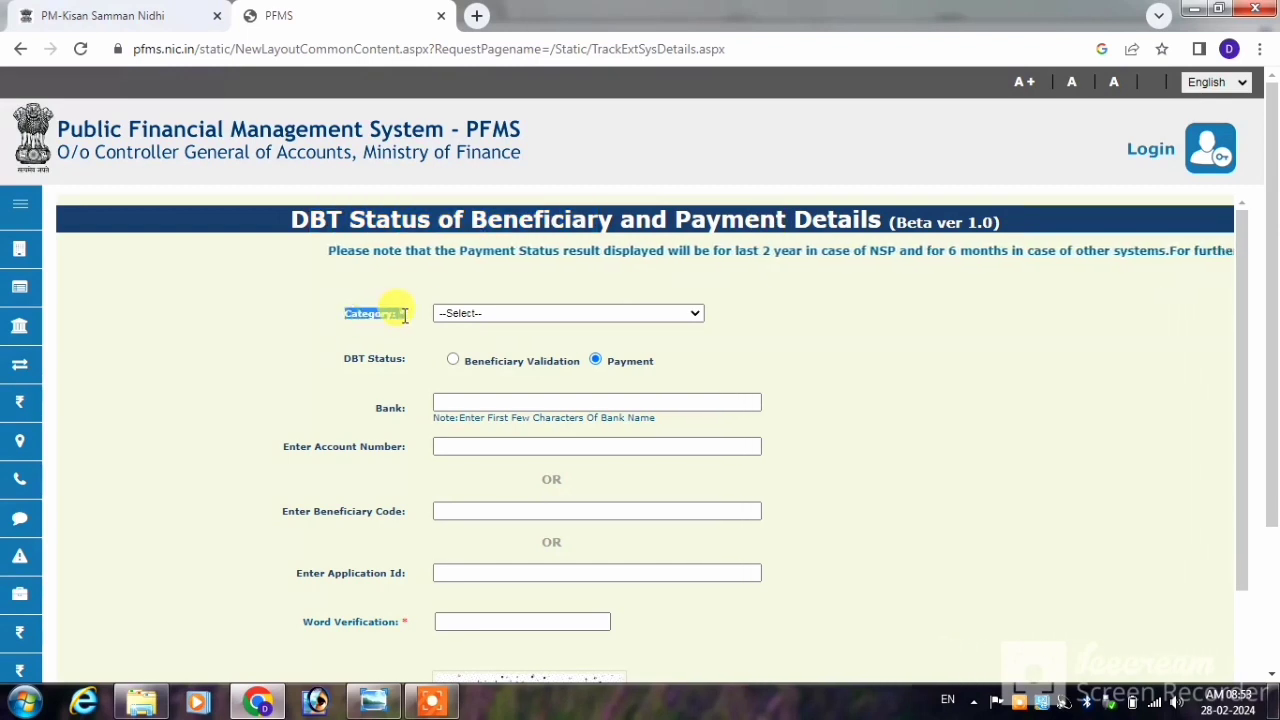
{"action": "left_click", "coordinate": [494, 317]}
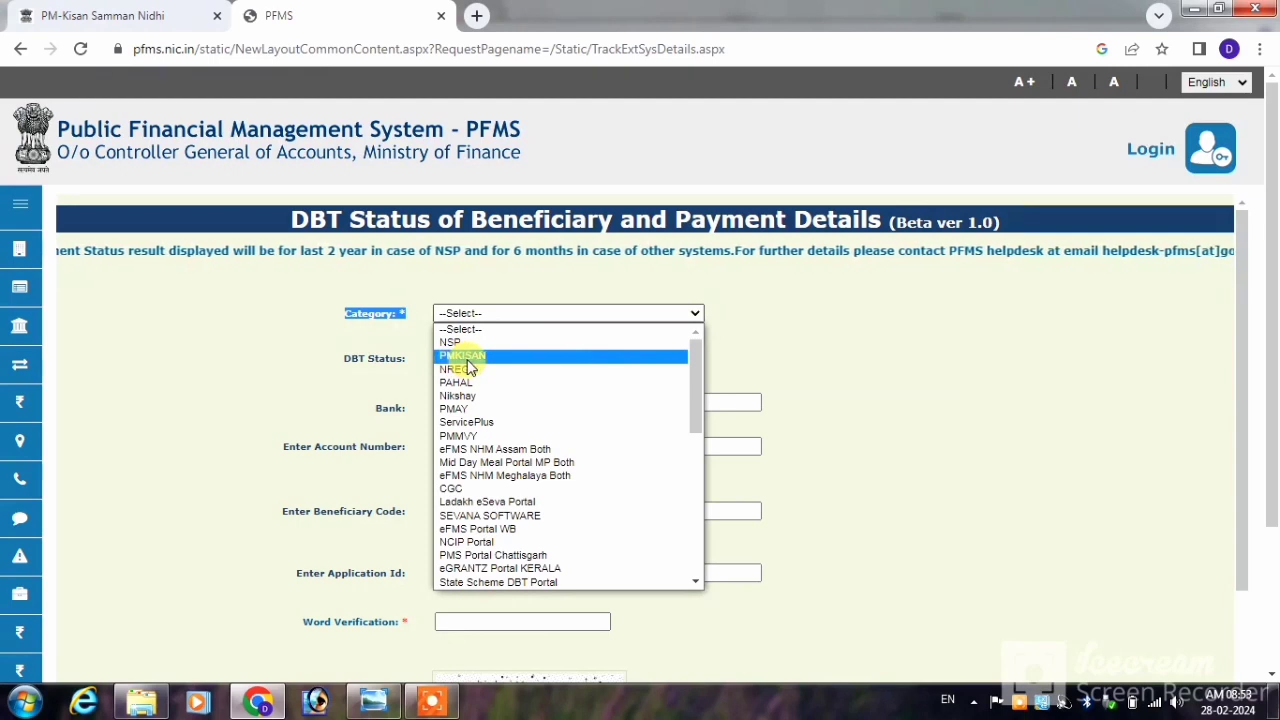
{"action": "left_click", "coordinate": [462, 356]}
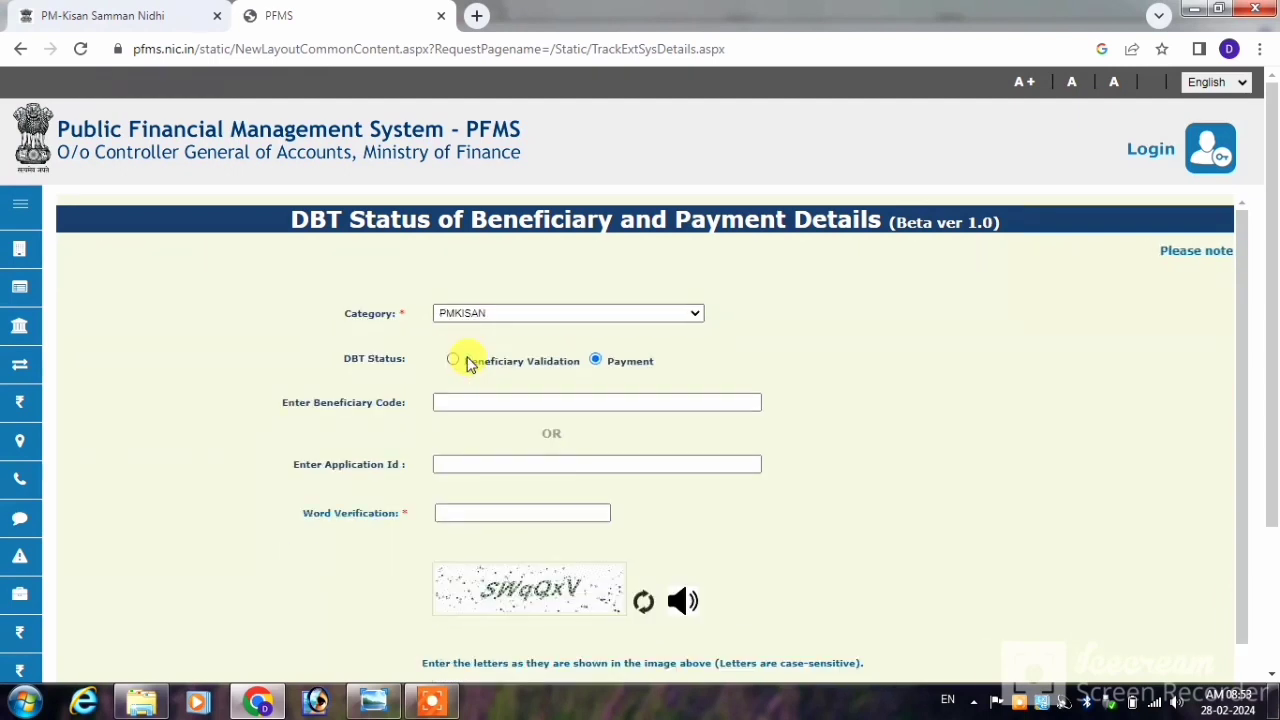
{"action": "left_click_drag", "start_coordinate": [366, 358], "coordinate": [409, 358]}
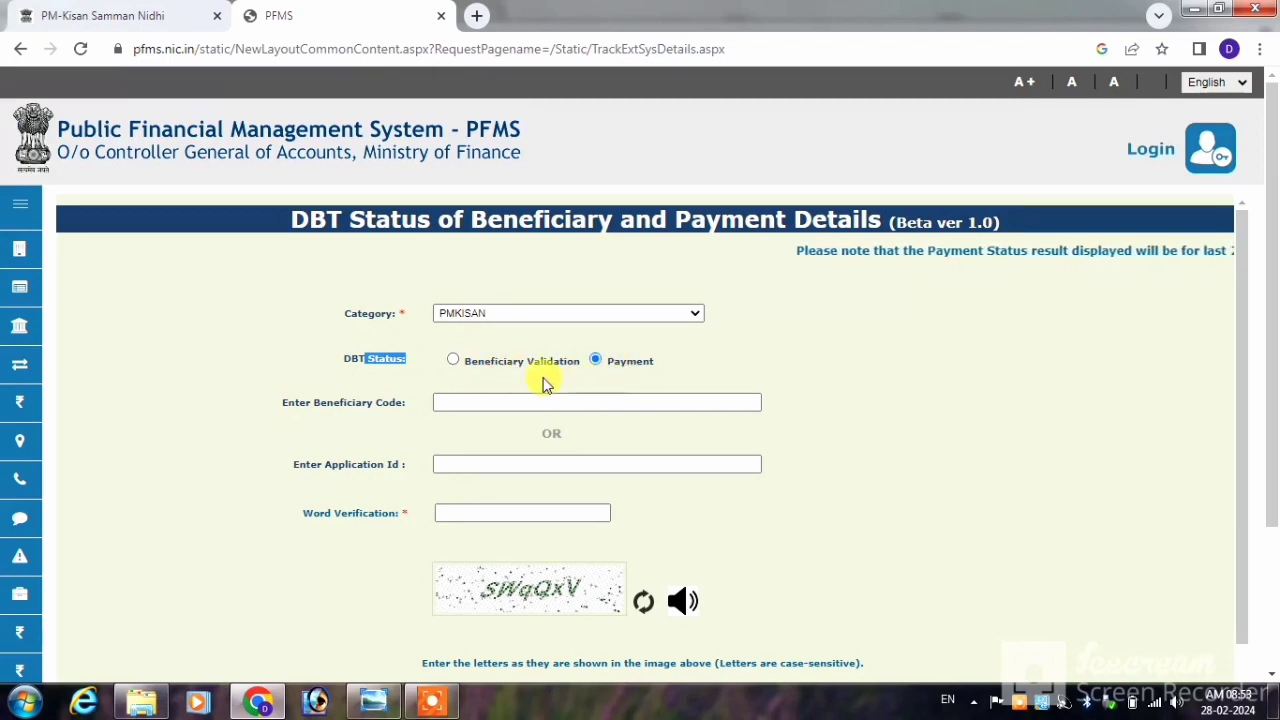
{"action": "left_click", "coordinate": [610, 370]}
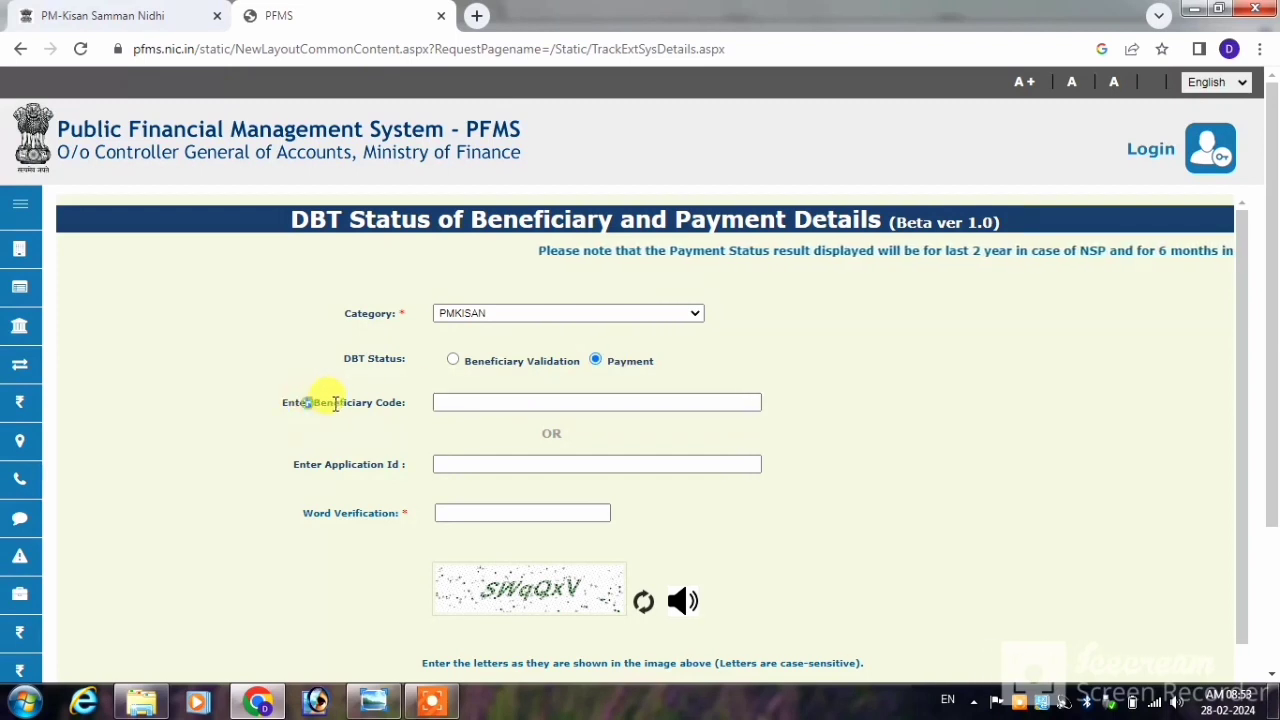
Review the beneficiary code and application ID fields of the DBT status form
{"action": "left_click_drag", "start_coordinate": [335, 403], "coordinate": [378, 404]}
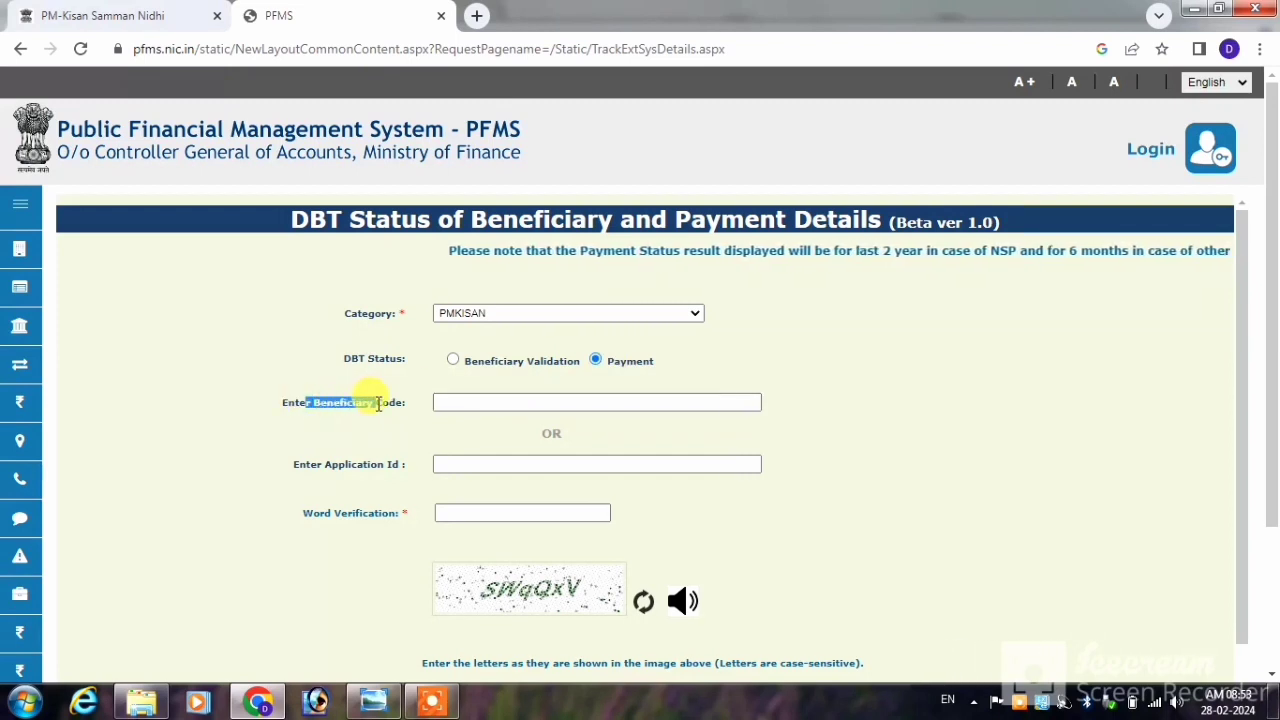
{"action": "left_click", "coordinate": [443, 405]}
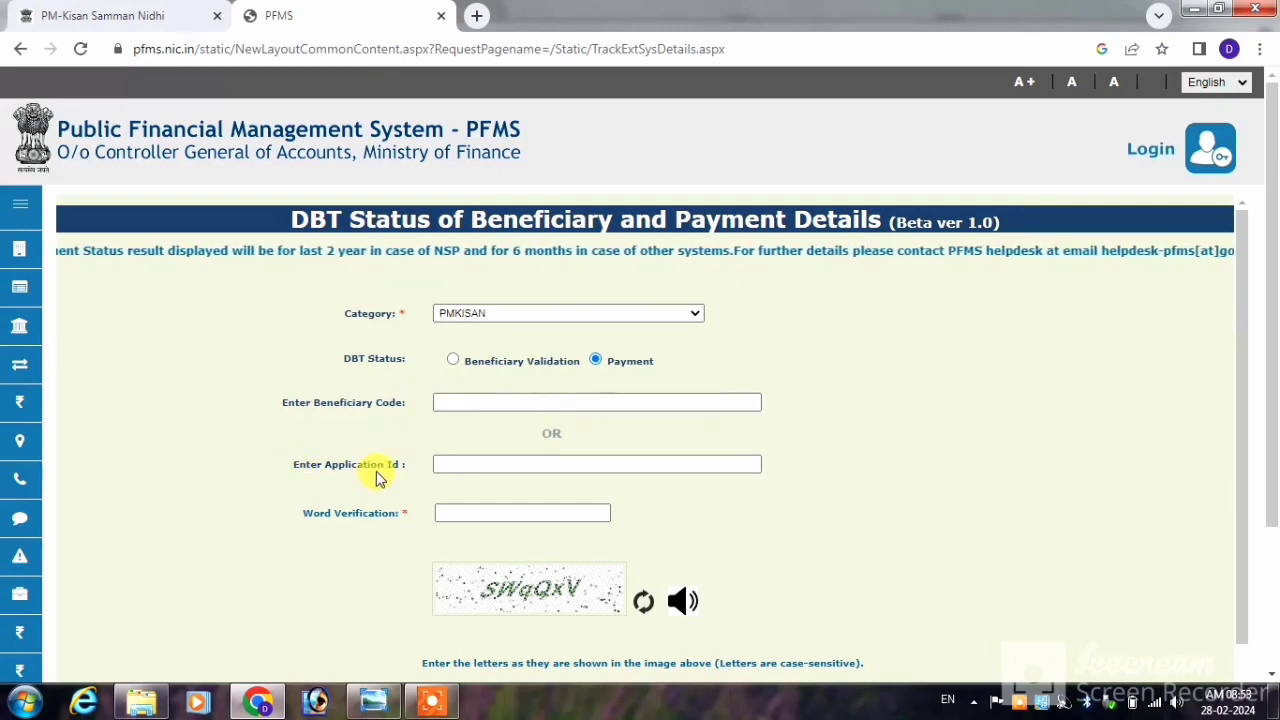
{"action": "left_click", "coordinate": [449, 464]}
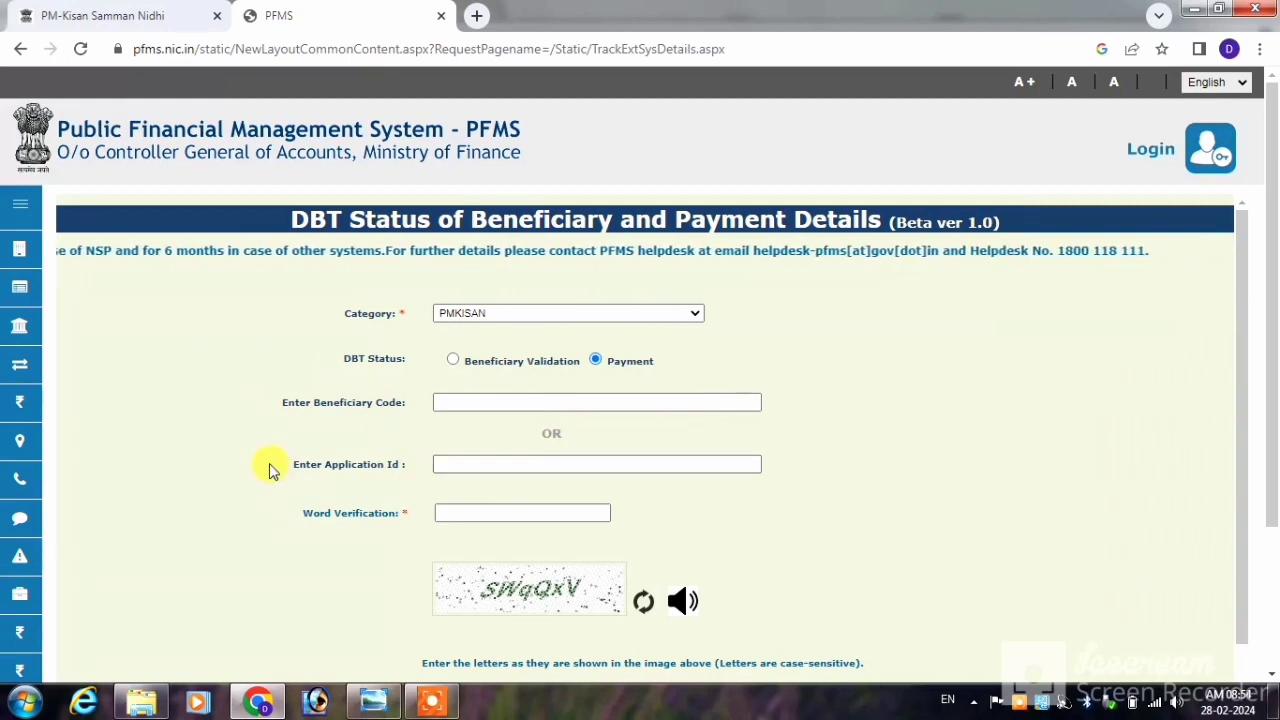
{"action": "double_click", "coordinate": [310, 464]}
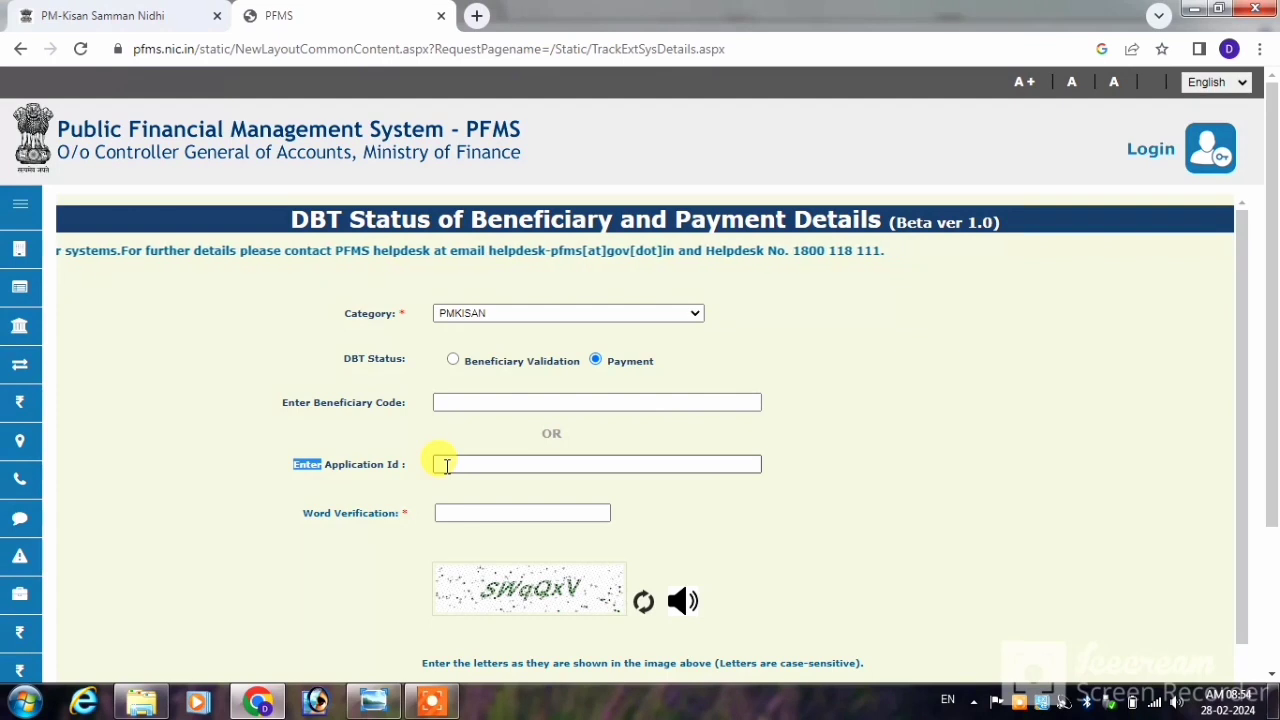
{"action": "left_click", "coordinate": [446, 465]}
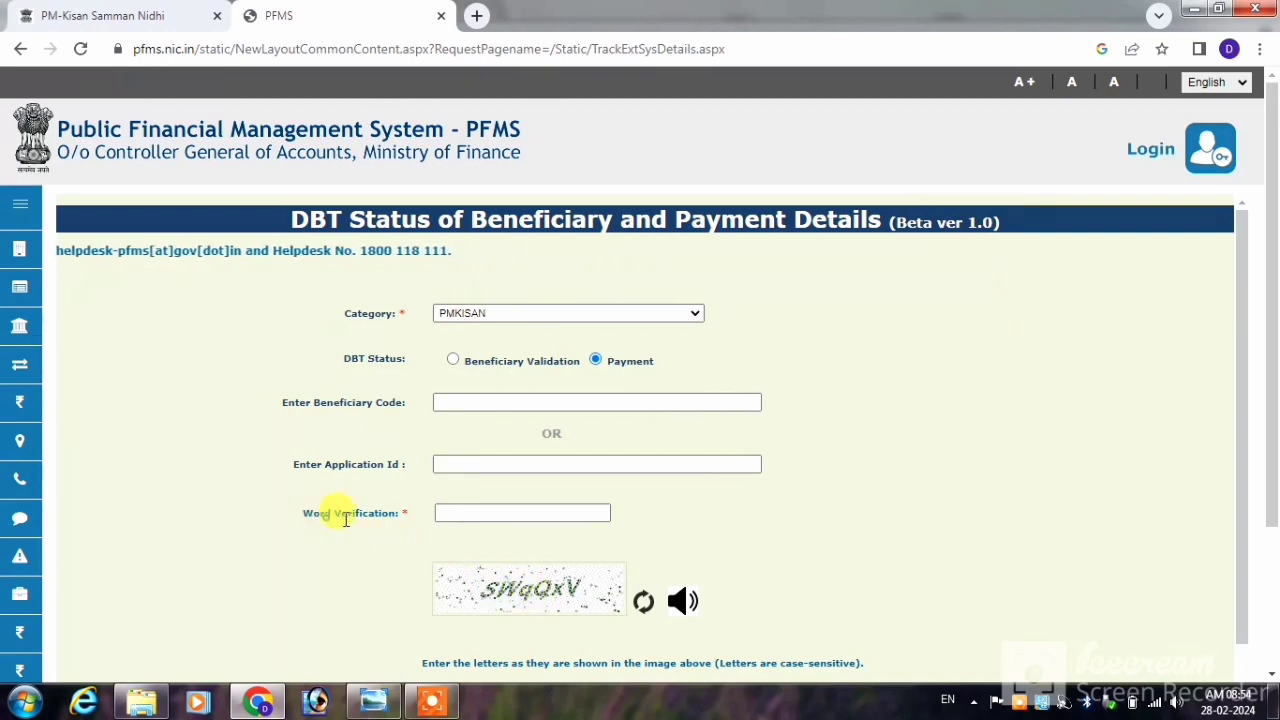
Enter the word verification code from the image and run the payment status search
{"action": "left_click_drag", "start_coordinate": [340, 514], "coordinate": [466, 503]}
{"action": "left_click", "coordinate": [483, 508]}
{"action": "type", "text": "SW"}
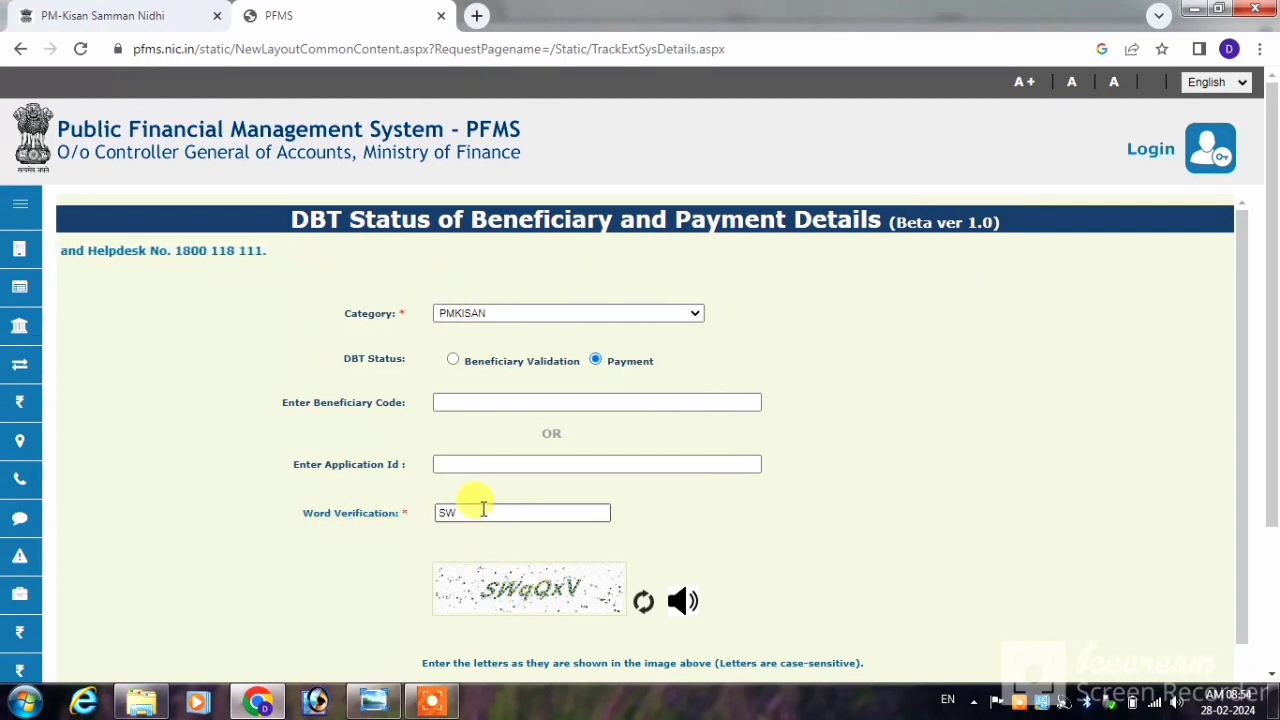
{"action": "type", "text": "qQ"}
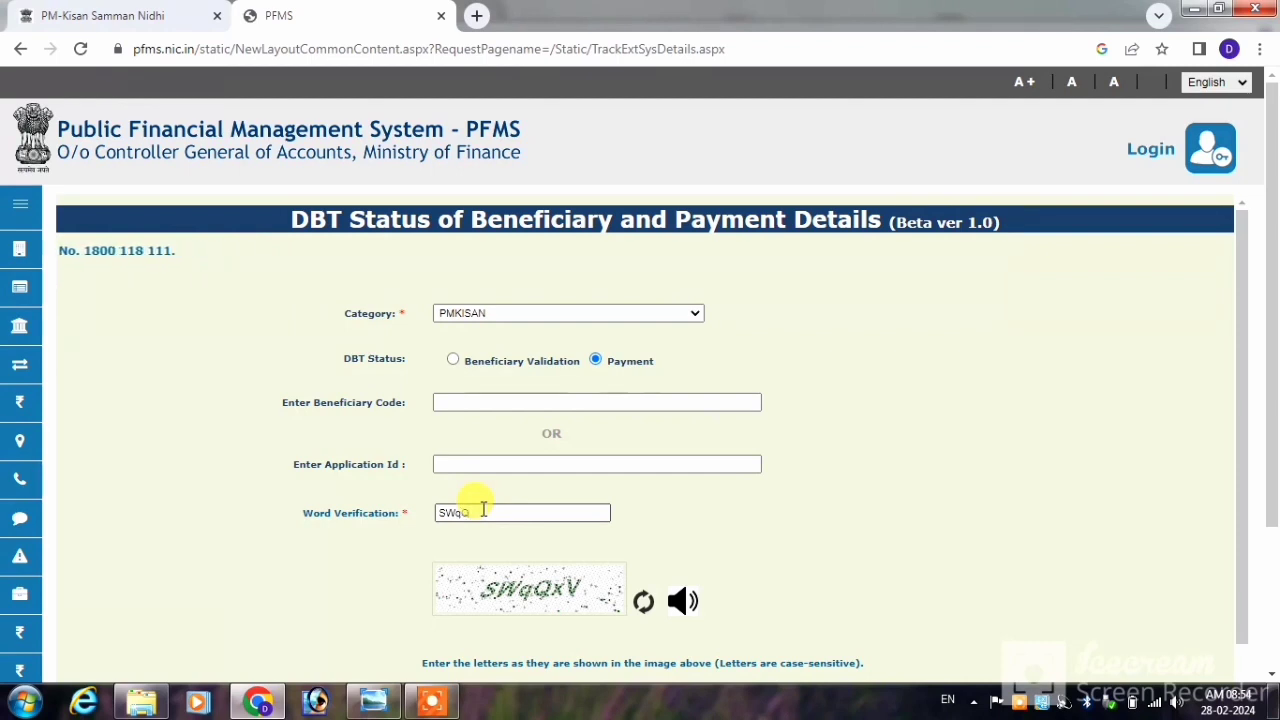
{"action": "type", "text": "xV"}
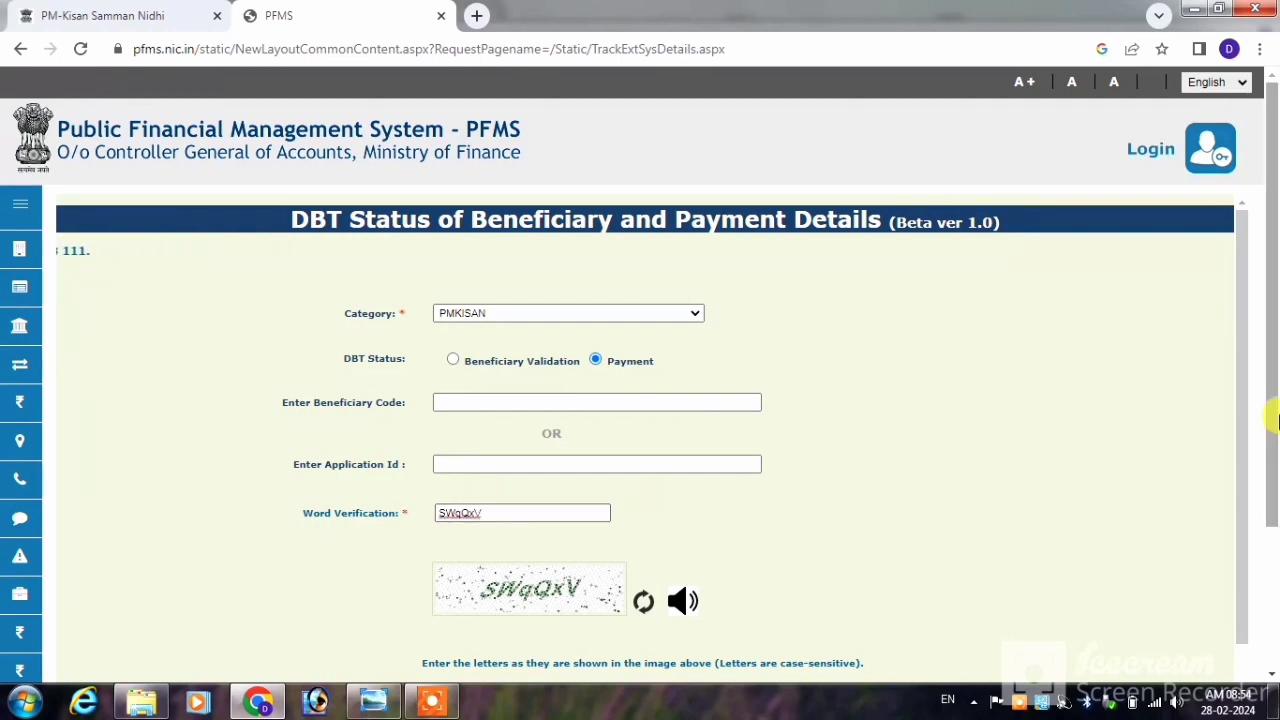
{"action": "scroll", "coordinate": [1271, 514], "scroll_direction": "down", "scroll_amount": 1}
{"action": "scroll", "coordinate": [1271, 514], "scroll_direction": "down", "scroll_amount": 1}
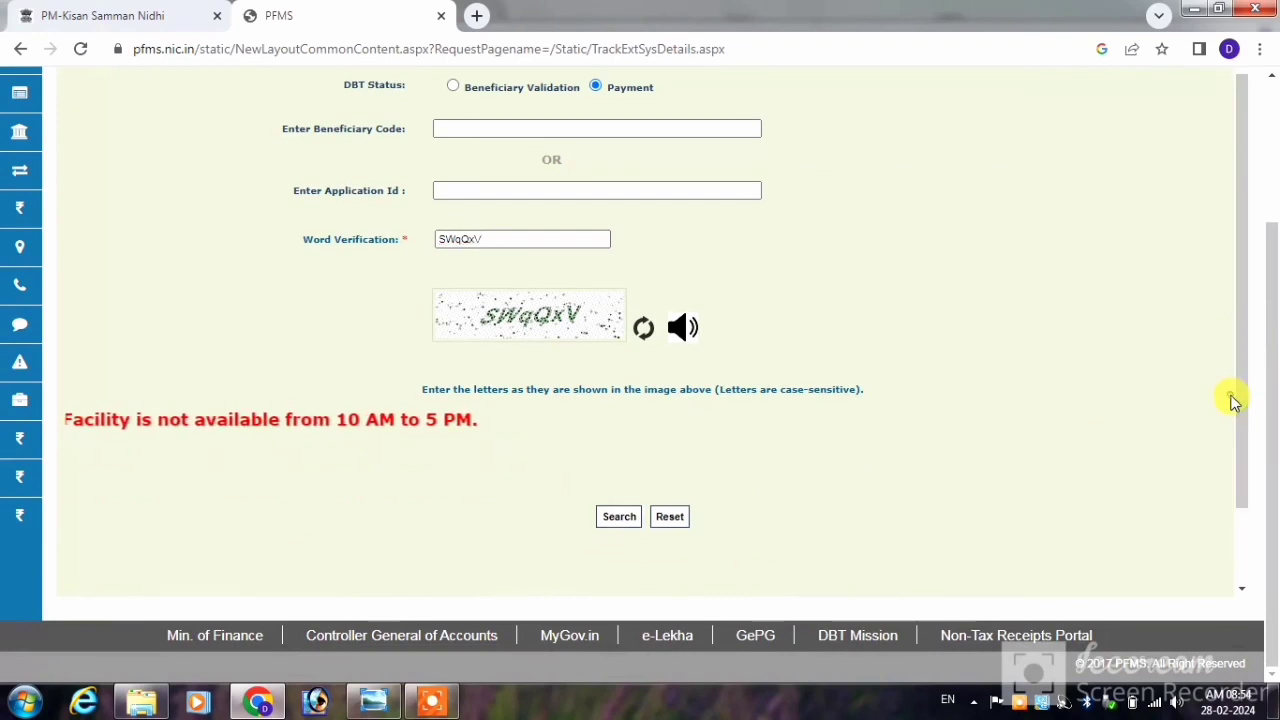
{"action": "left_click", "coordinate": [615, 517]}
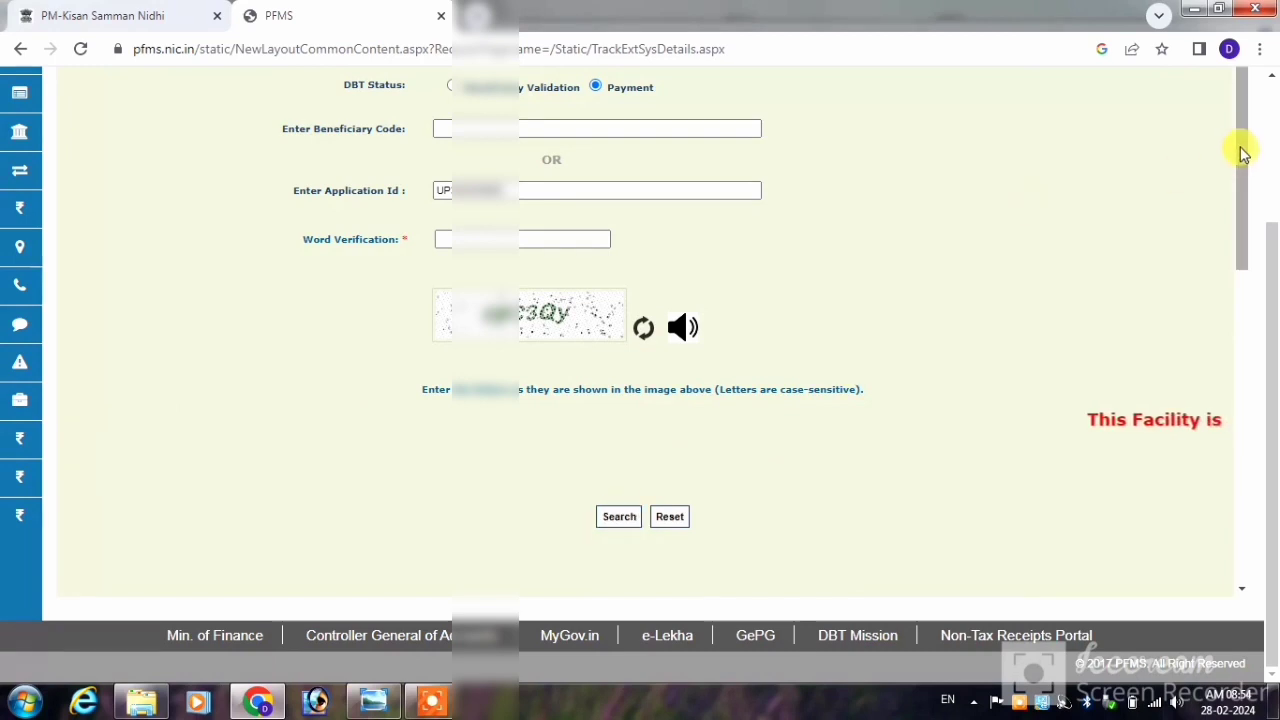
Examine the Installment 2 payment details, checking the validation status, amount, fund status, credit status and file status
{"action": "left_click_drag", "start_coordinate": [1243, 149], "coordinate": [1242, 230]}
{"action": "scroll", "coordinate": [1240, 230], "scroll_direction": "down", "scroll_amount": 1}
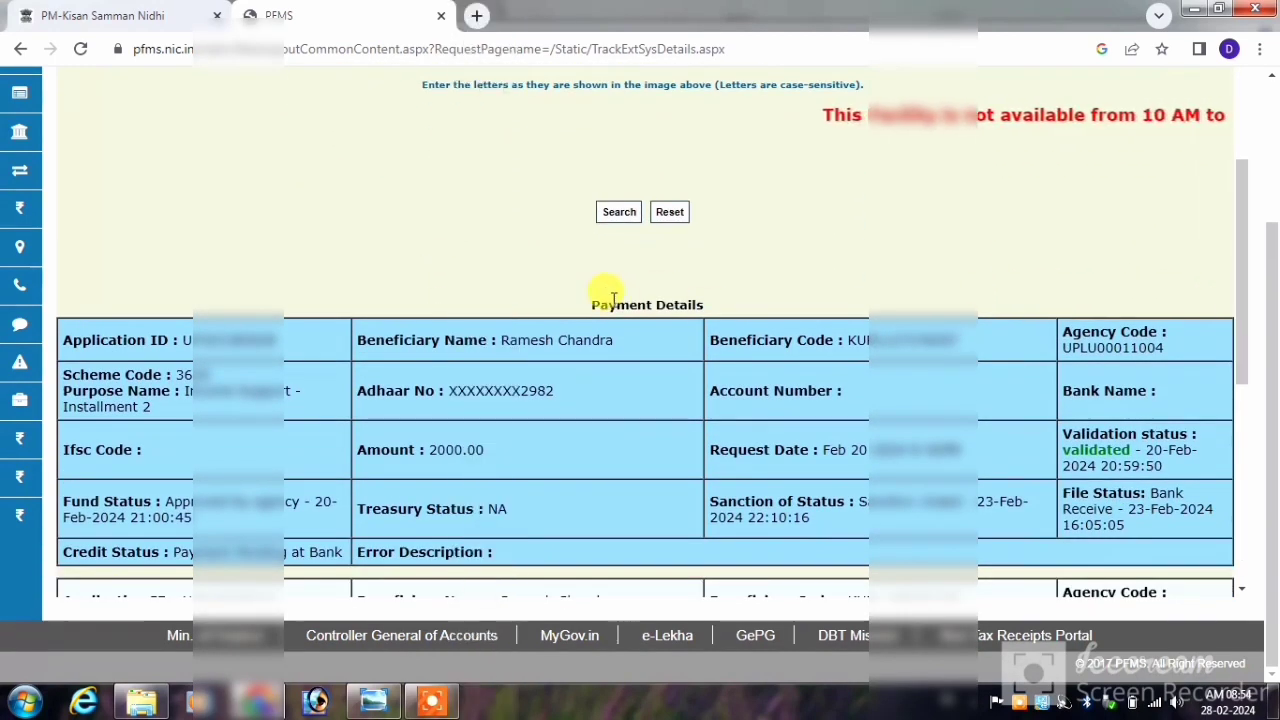
{"action": "left_click_drag", "start_coordinate": [607, 305], "coordinate": [660, 305]}
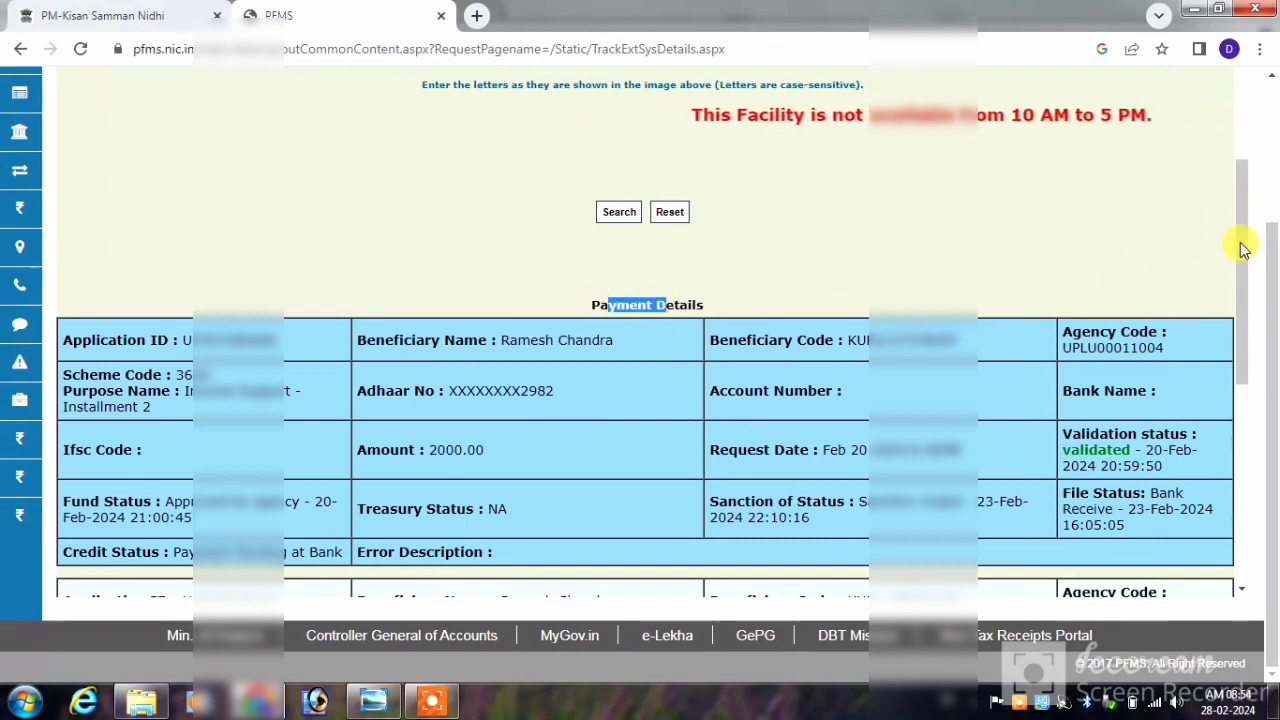
{"action": "left_click_drag", "start_coordinate": [1243, 246], "coordinate": [1237, 334]}
{"action": "scroll", "coordinate": [1237, 334], "scroll_direction": "up", "scroll_amount": 1}
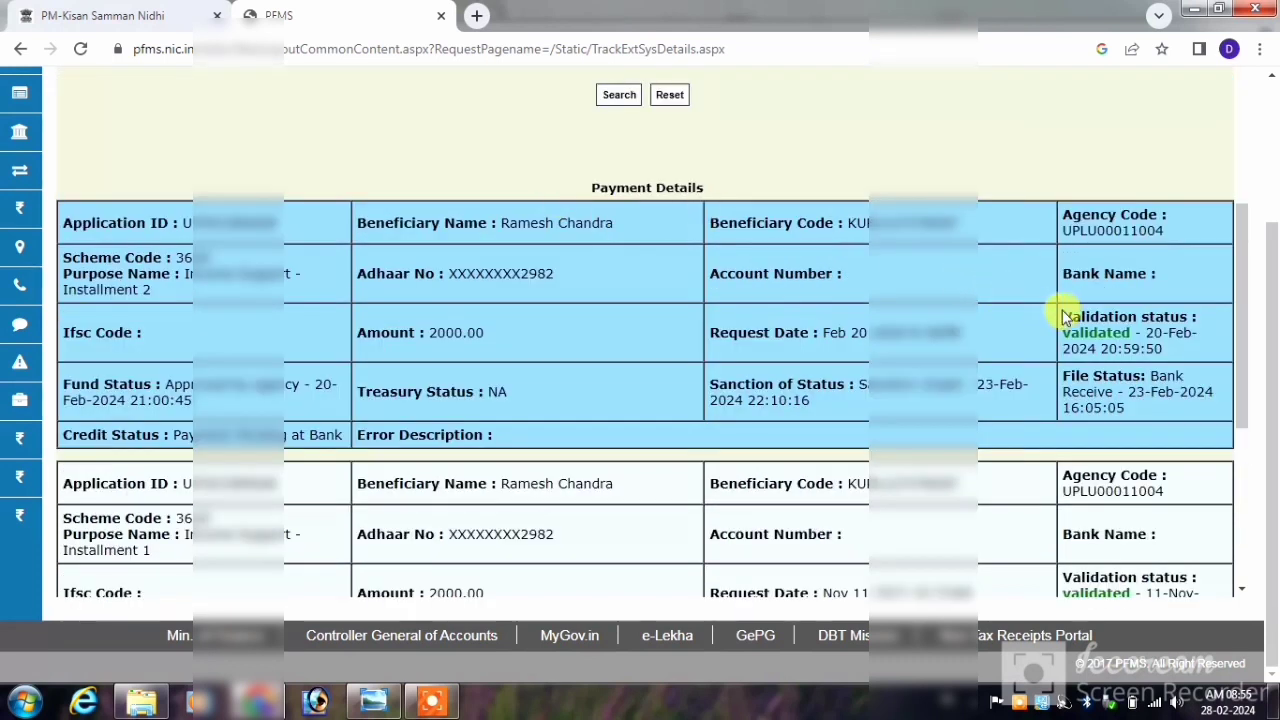
{"action": "left_click_drag", "start_coordinate": [1062, 316], "coordinate": [1186, 333]}
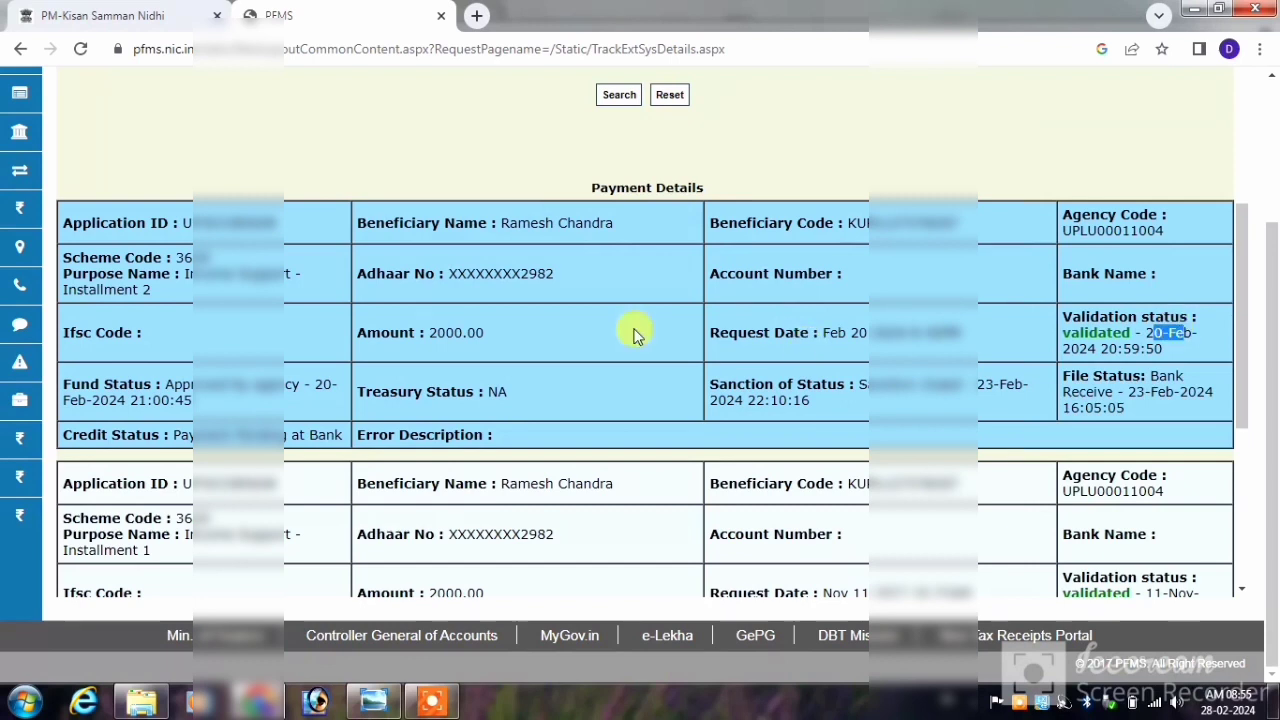
{"action": "left_click_drag", "start_coordinate": [428, 334], "coordinate": [480, 337]}
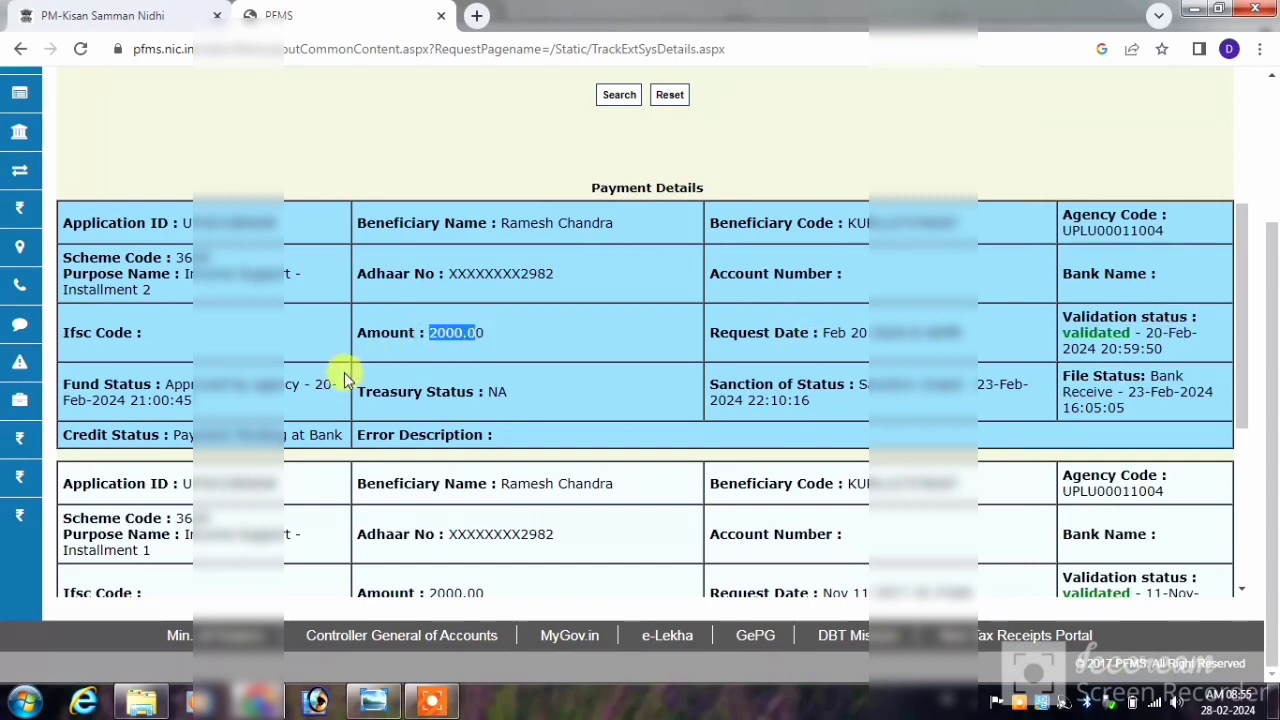
{"action": "left_click_drag", "start_coordinate": [332, 385], "coordinate": [221, 376]}
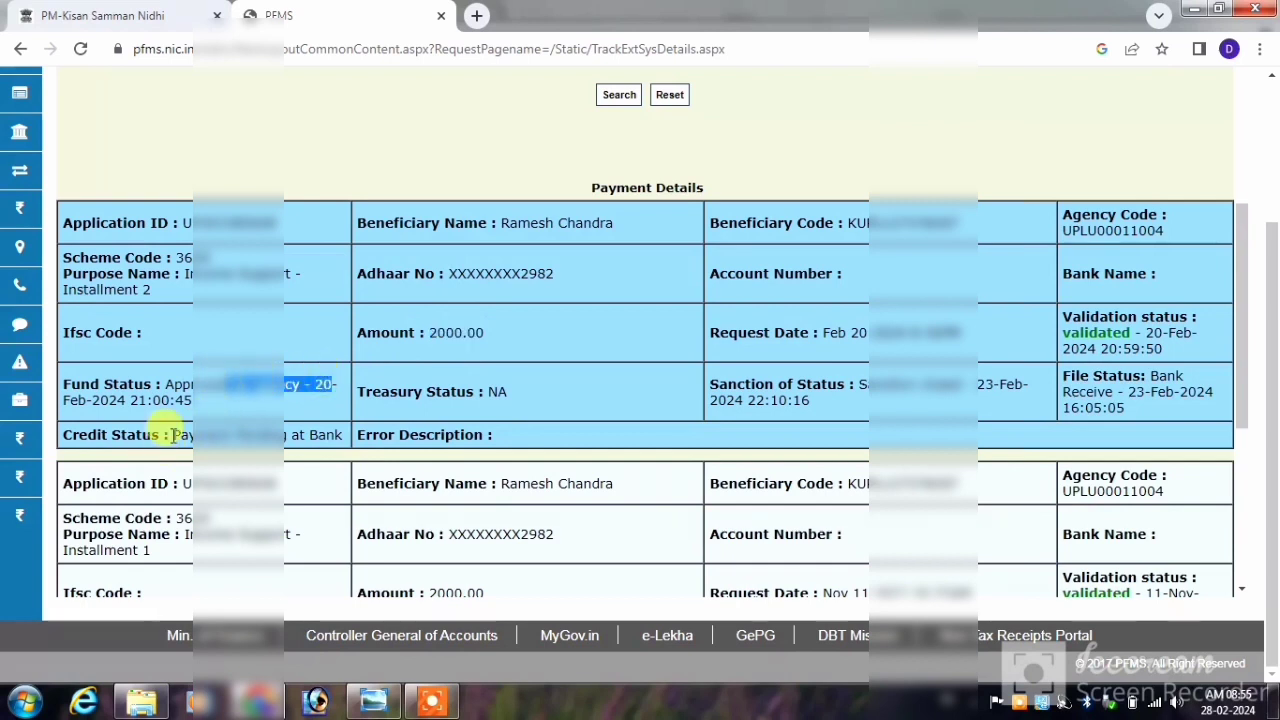
{"action": "left_click_drag", "start_coordinate": [171, 434], "coordinate": [298, 438]}
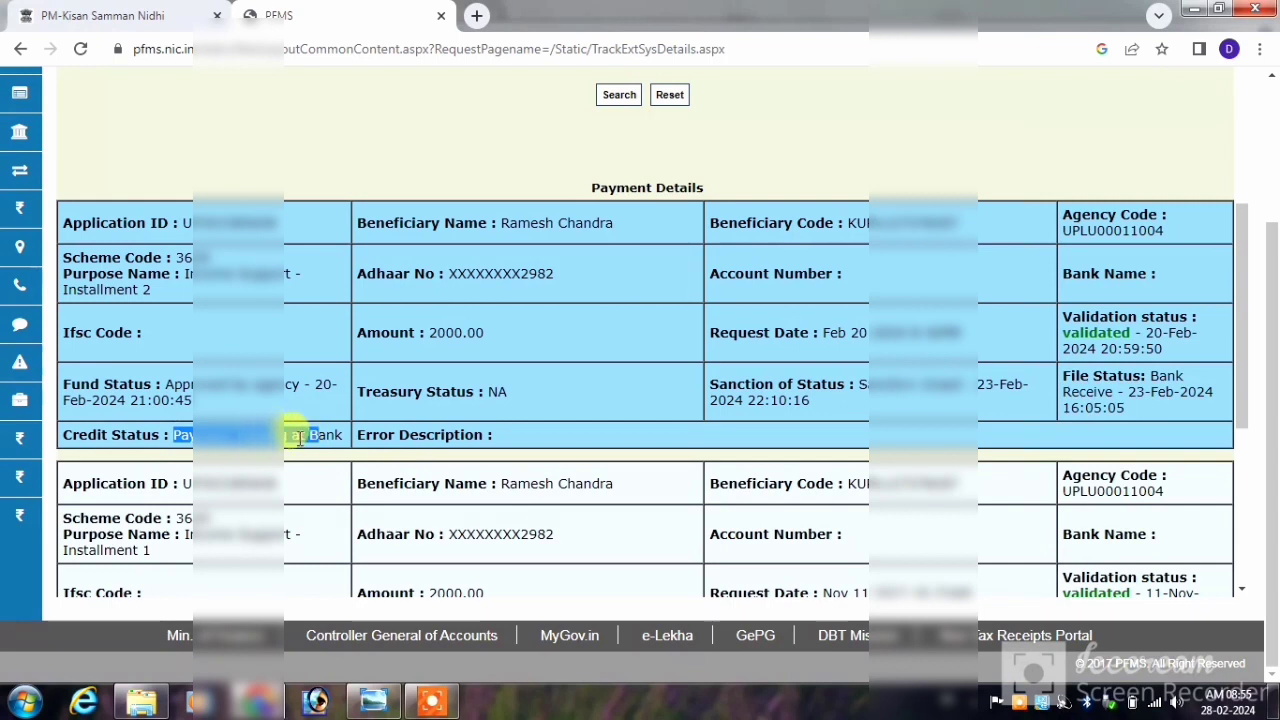
{"action": "left_click_drag", "start_coordinate": [1062, 377], "coordinate": [1167, 408]}
{"action": "left_click", "coordinate": [1150, 377]}
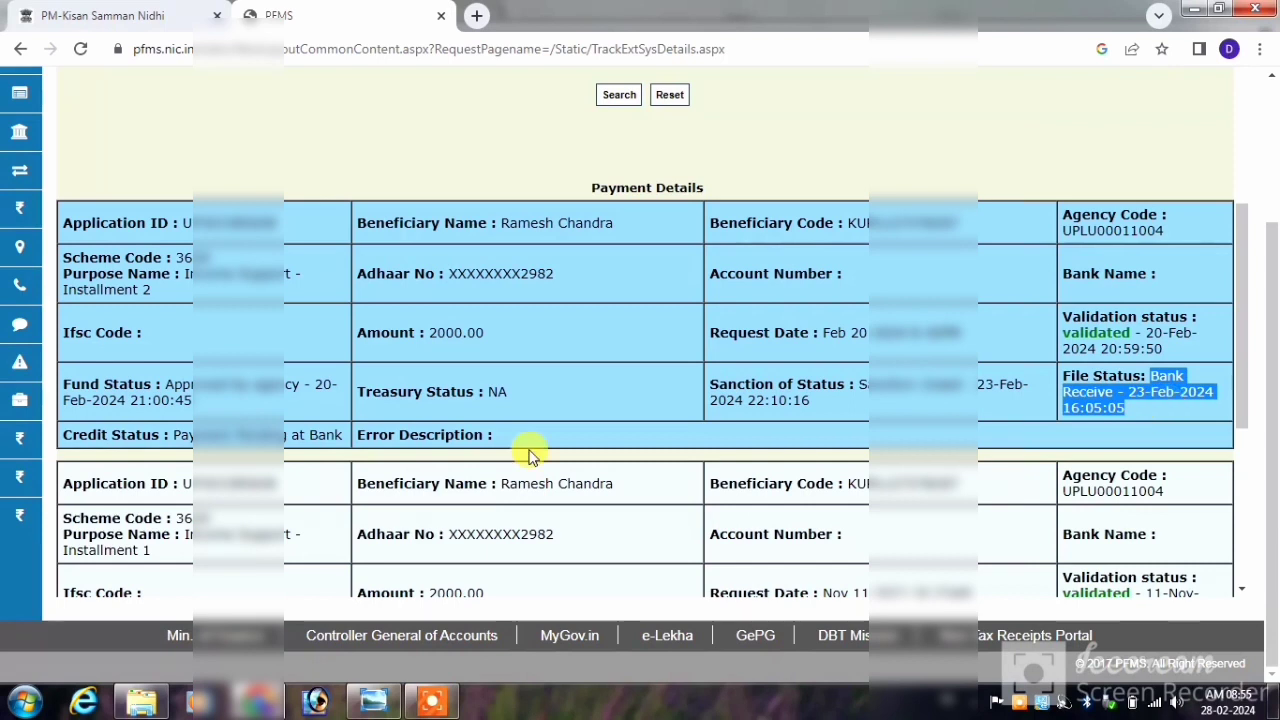
{"action": "left_click_drag", "start_coordinate": [178, 435], "coordinate": [257, 432]}
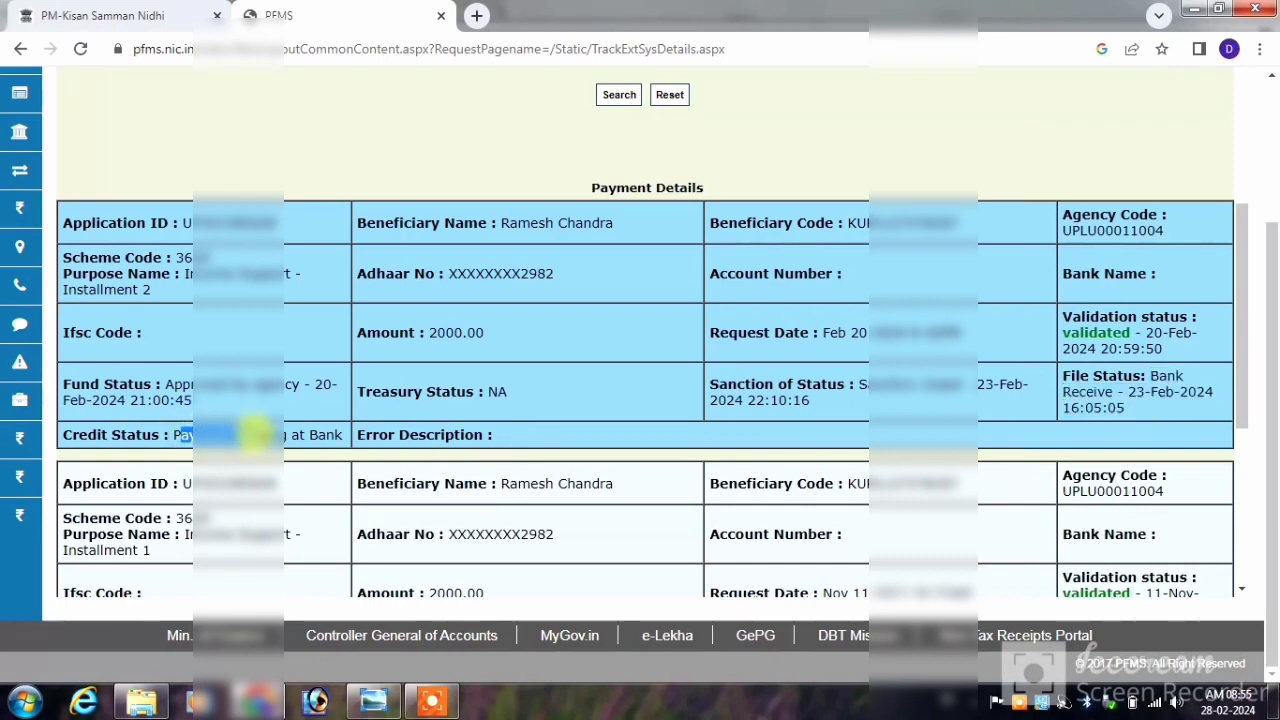